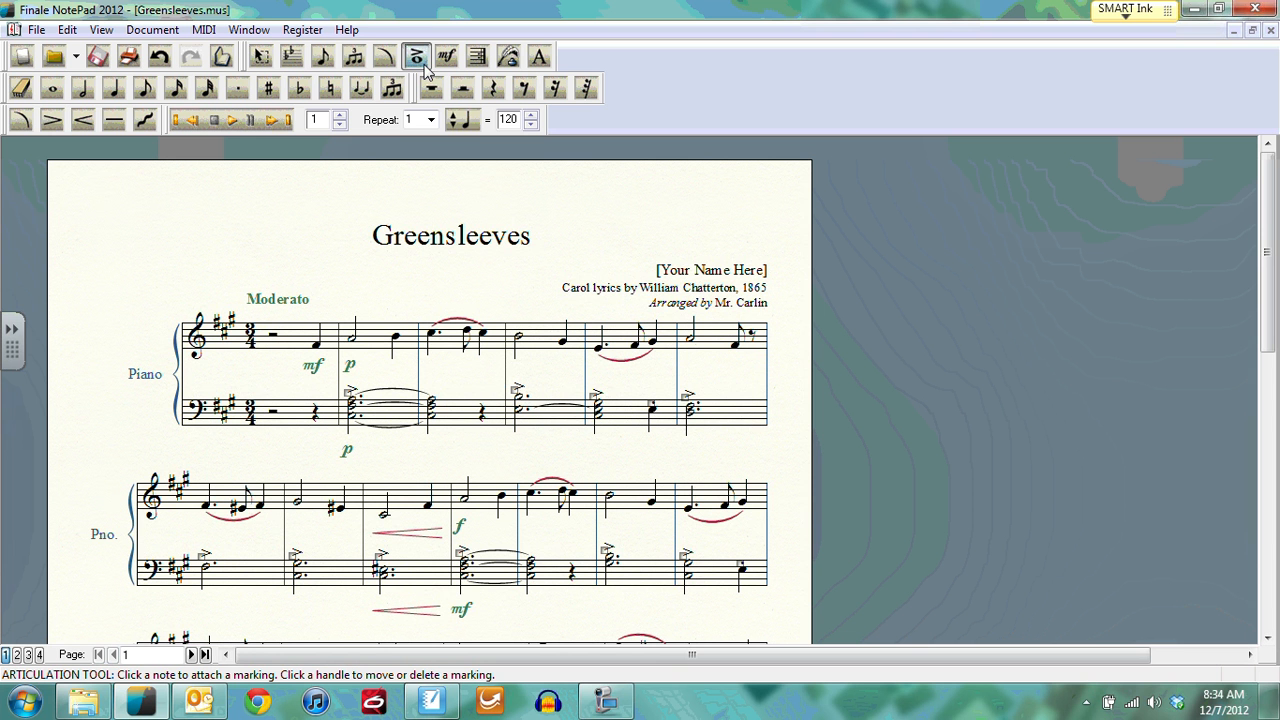
Step: Delete the accent above the fourth measure's bass chord and the staccato dot on the fifth measure's bass quarter note
{"action": "left_click", "coordinate": [46, 118]}
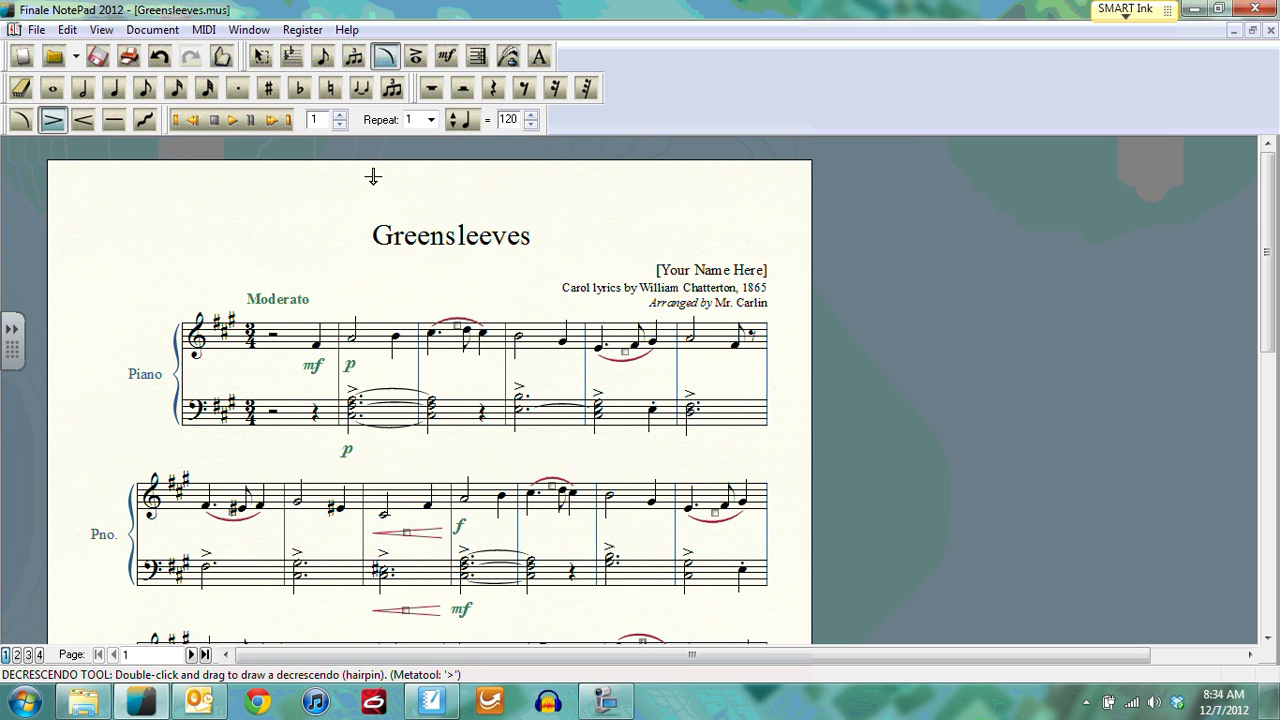
{"action": "left_click", "coordinate": [416, 56]}
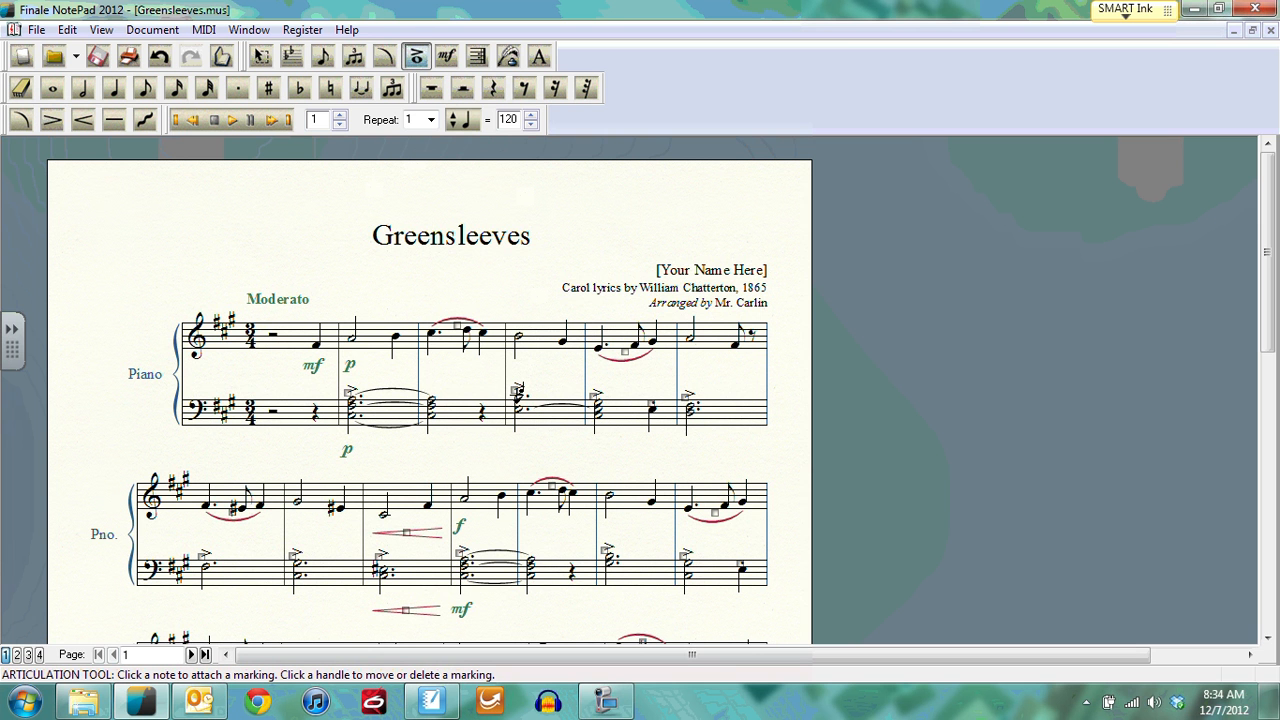
{"action": "left_click", "coordinate": [517, 391]}
{"action": "key", "text": "Delete"}
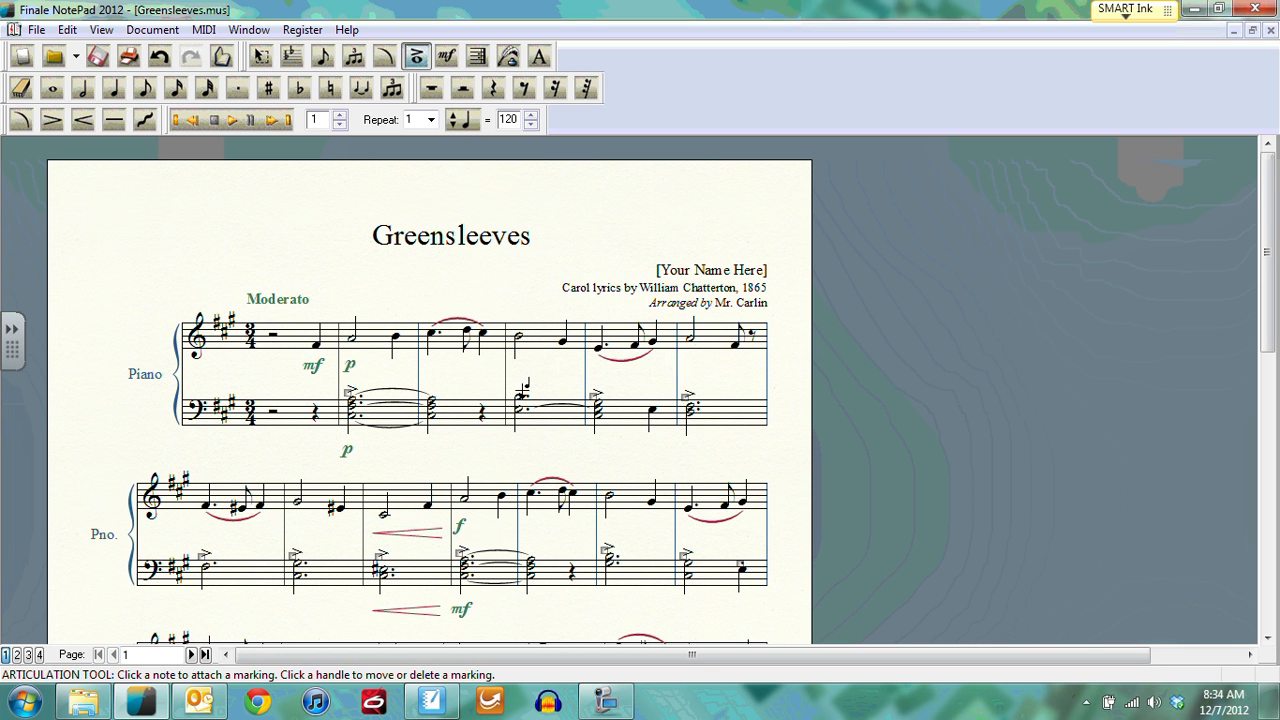
Step: Add an accent to the fourth measure's bass chord and a staccato dot to the fifth measure's bass quarter note
{"action": "left_click", "coordinate": [520, 393]}
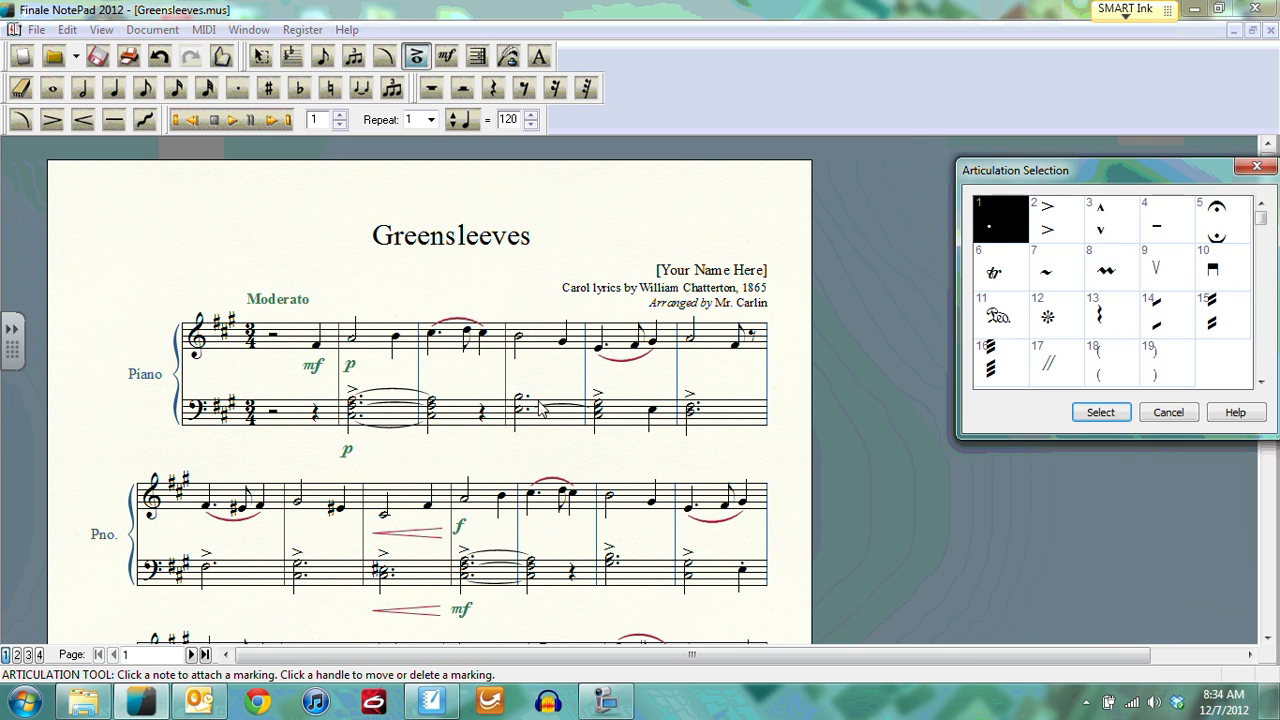
{"action": "left_click_drag", "start_coordinate": [1118, 176], "coordinate": [1006, 218]}
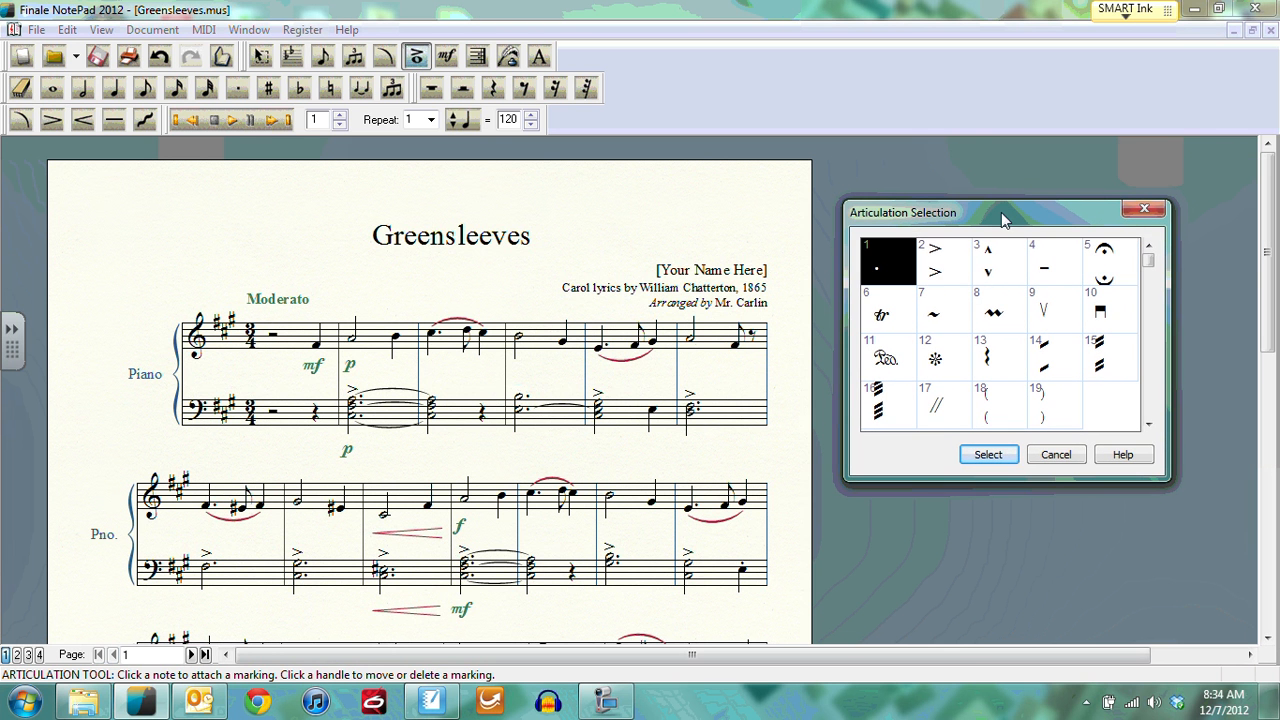
{"action": "left_click", "coordinate": [940, 266]}
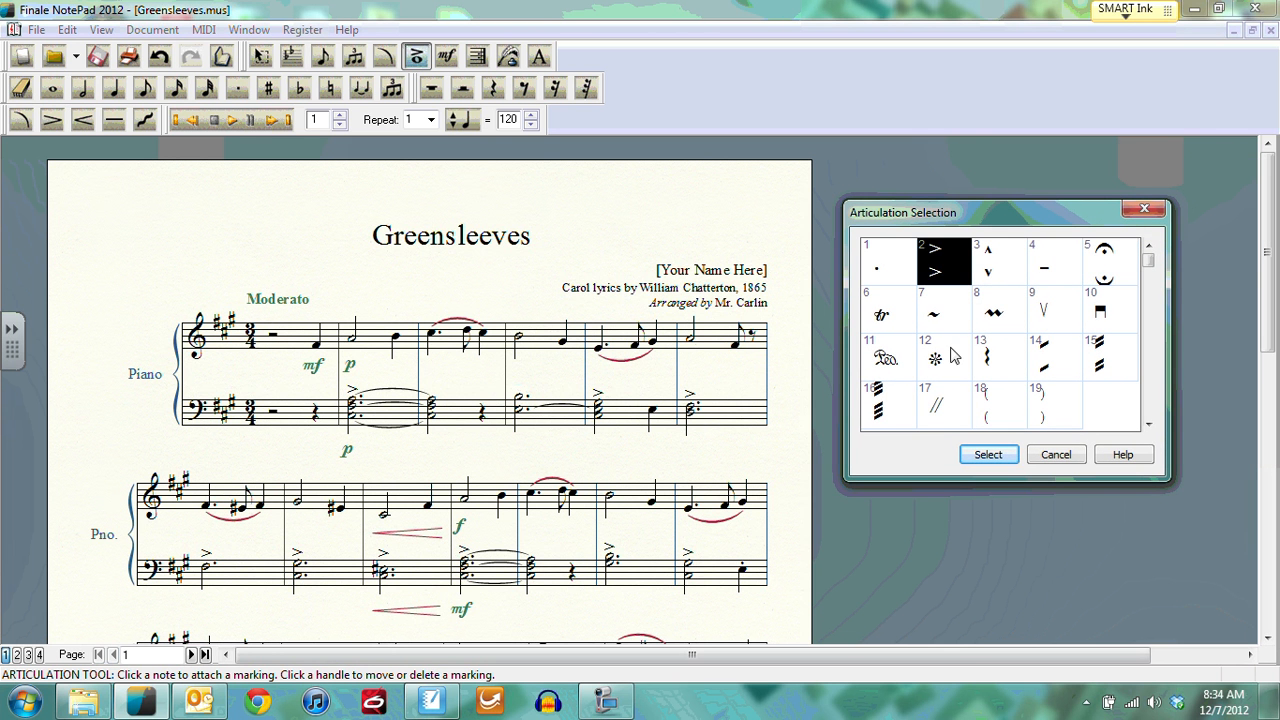
{"action": "left_click", "coordinate": [984, 260]}
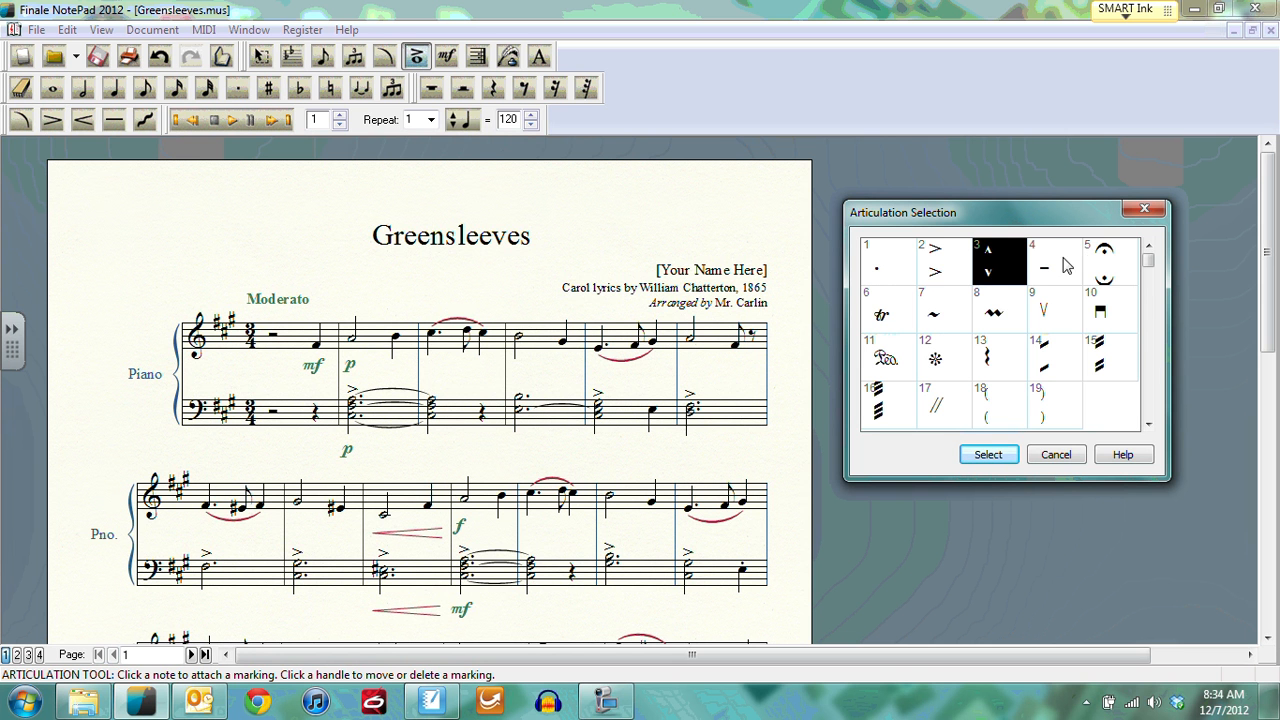
{"action": "left_click", "coordinate": [1085, 280]}
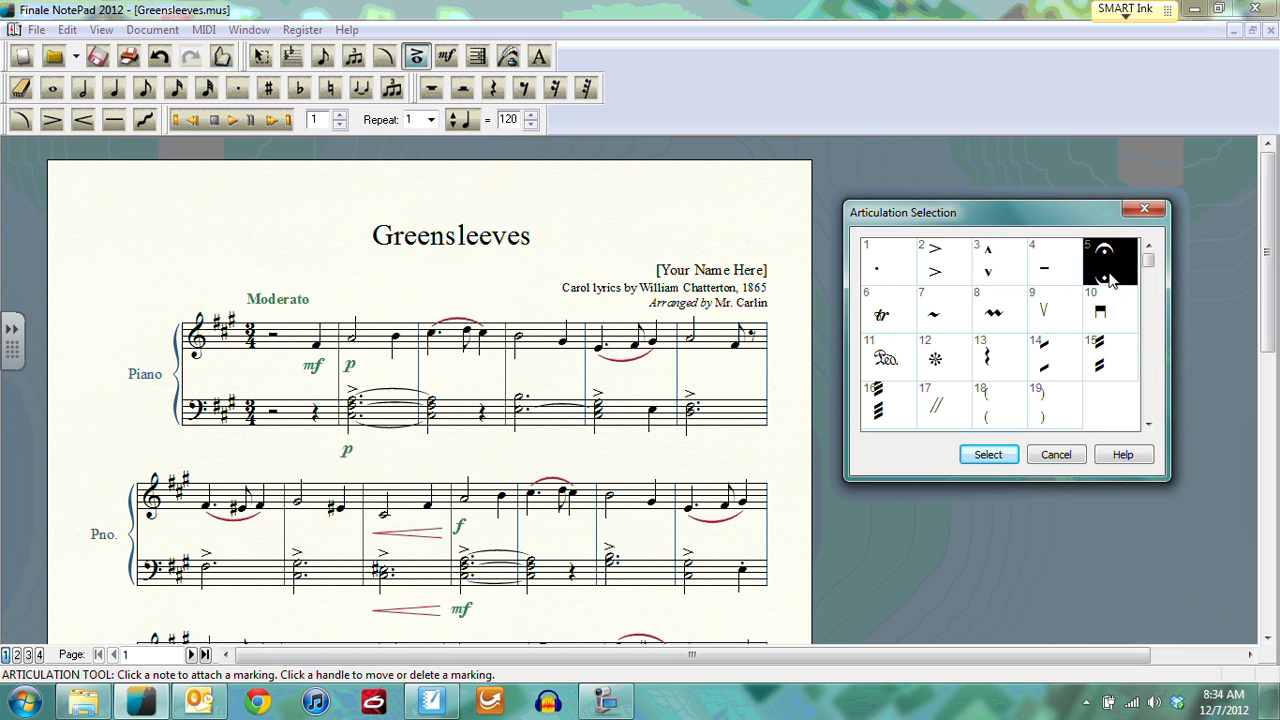
{"action": "left_click", "coordinate": [1007, 264]}
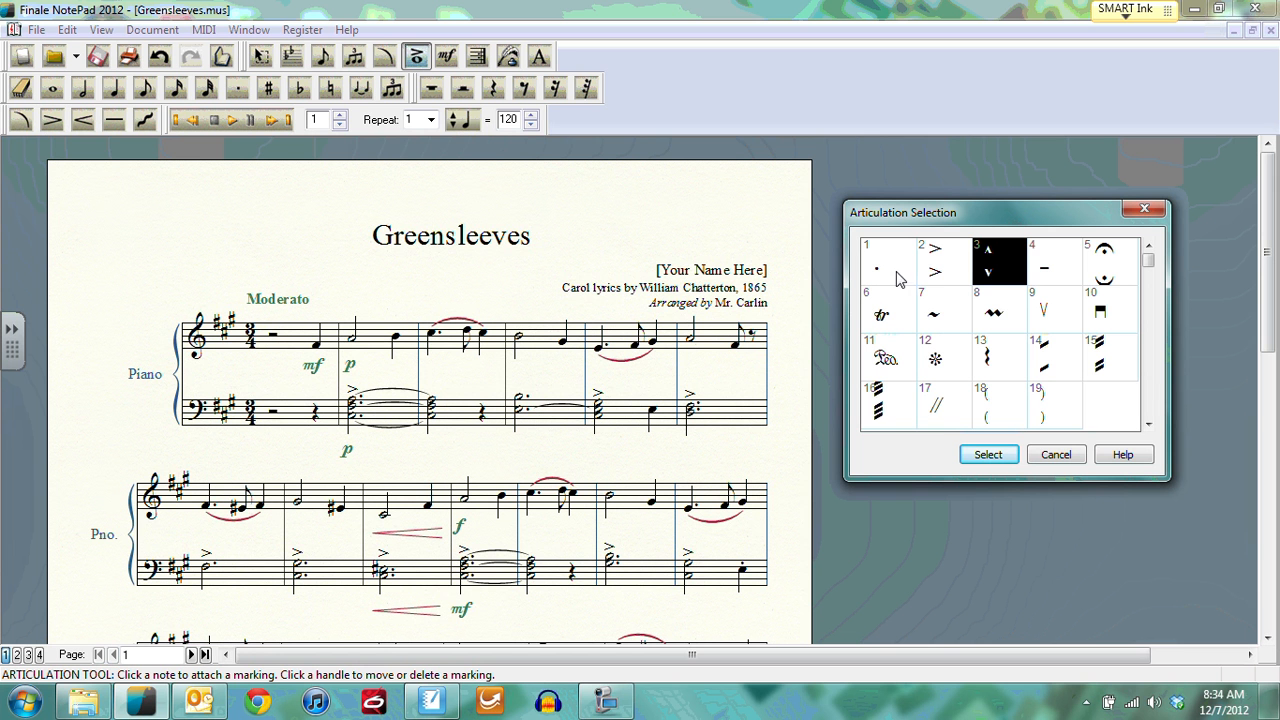
{"action": "left_click", "coordinate": [950, 272]}
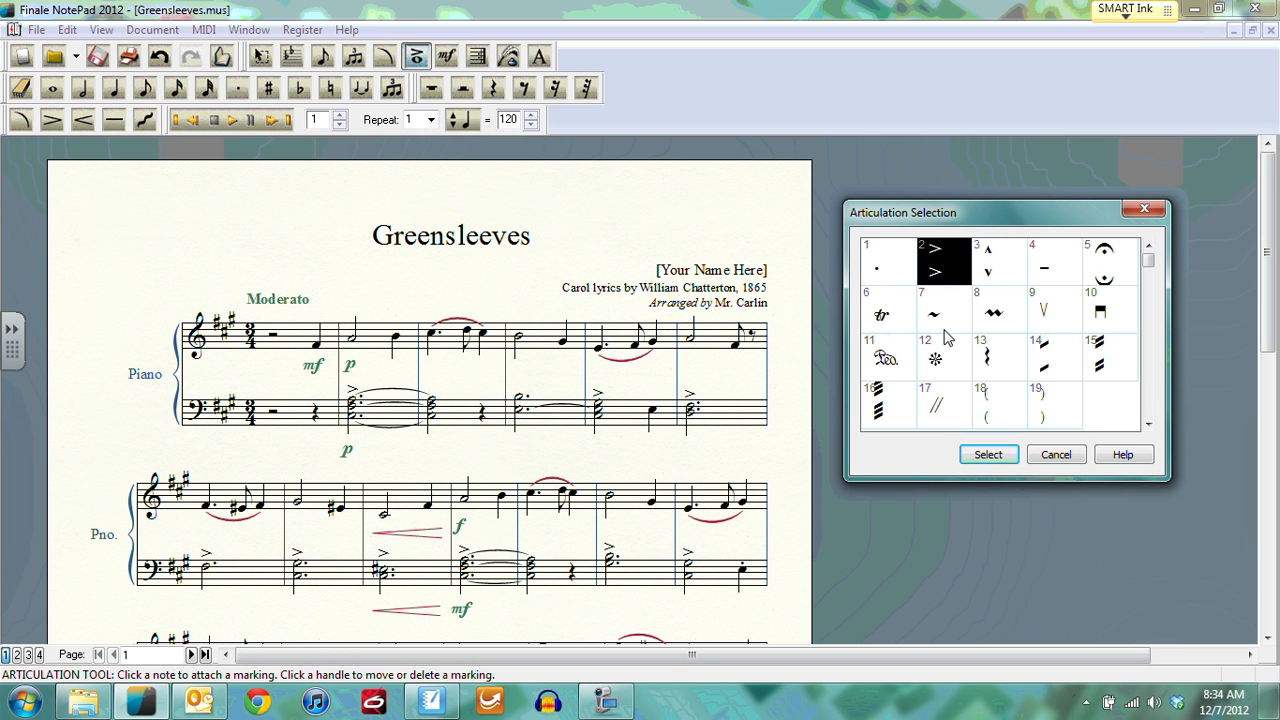
{"action": "double_click", "coordinate": [955, 270]}
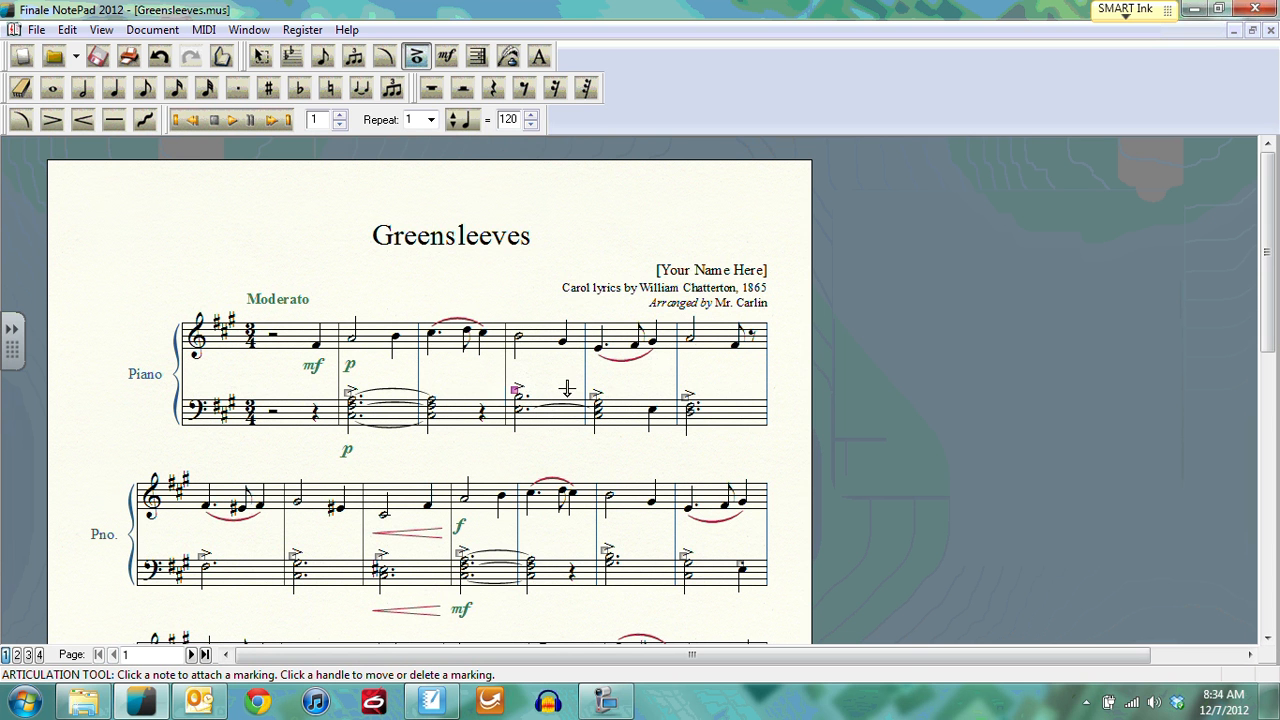
{"action": "left_click", "coordinate": [652, 410]}
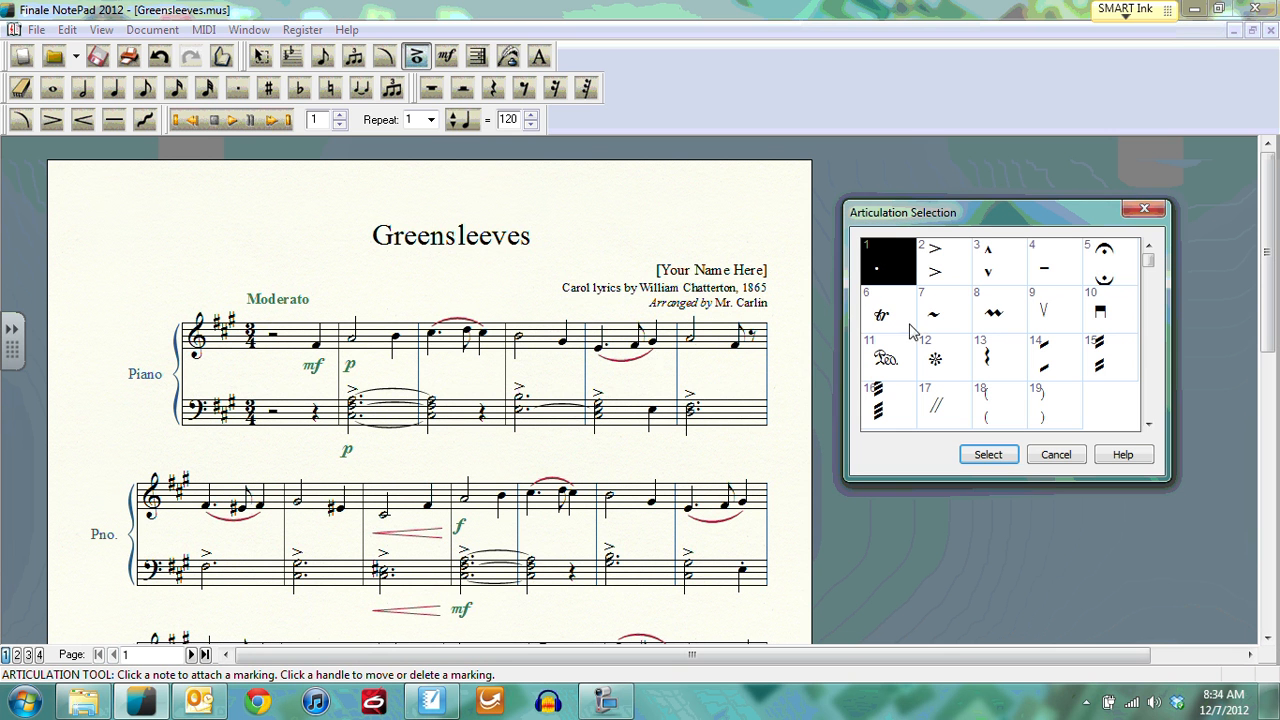
{"action": "double_click", "coordinate": [884, 263]}
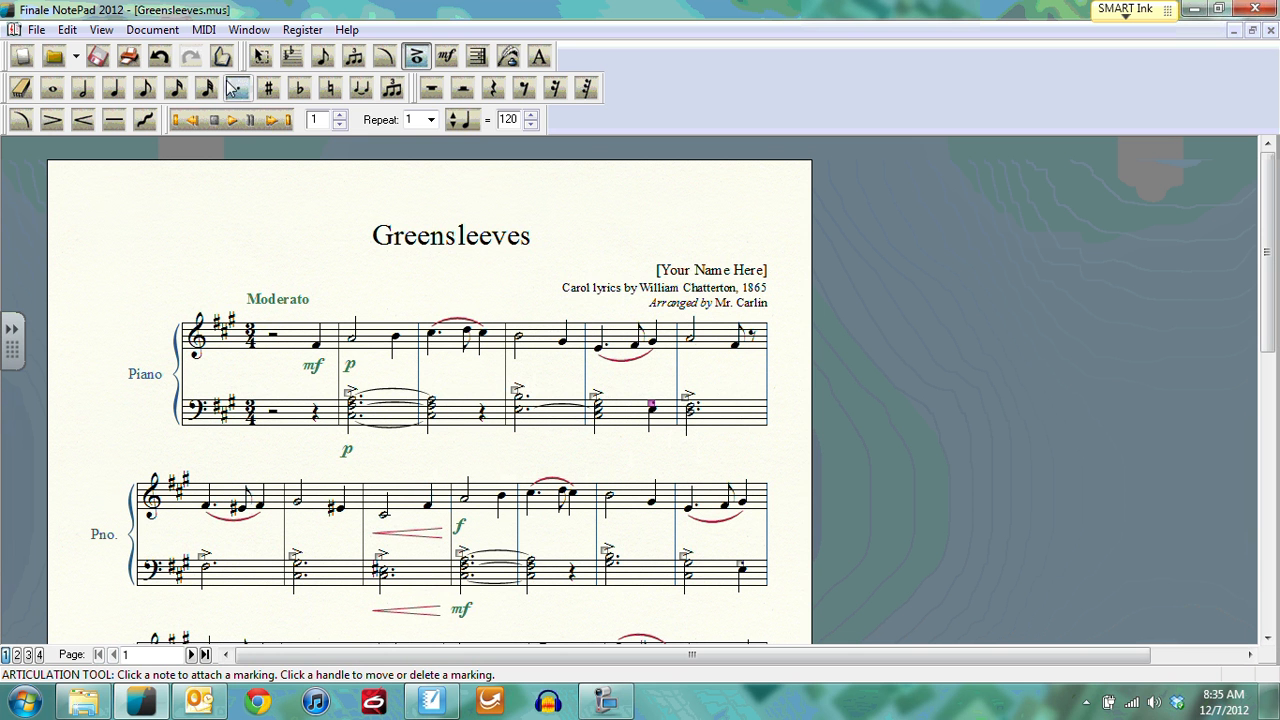
Step: Replace the slur over the third measure's treble notes with a newly drawn slur from its first to its last note
{"action": "left_click", "coordinate": [22, 120]}
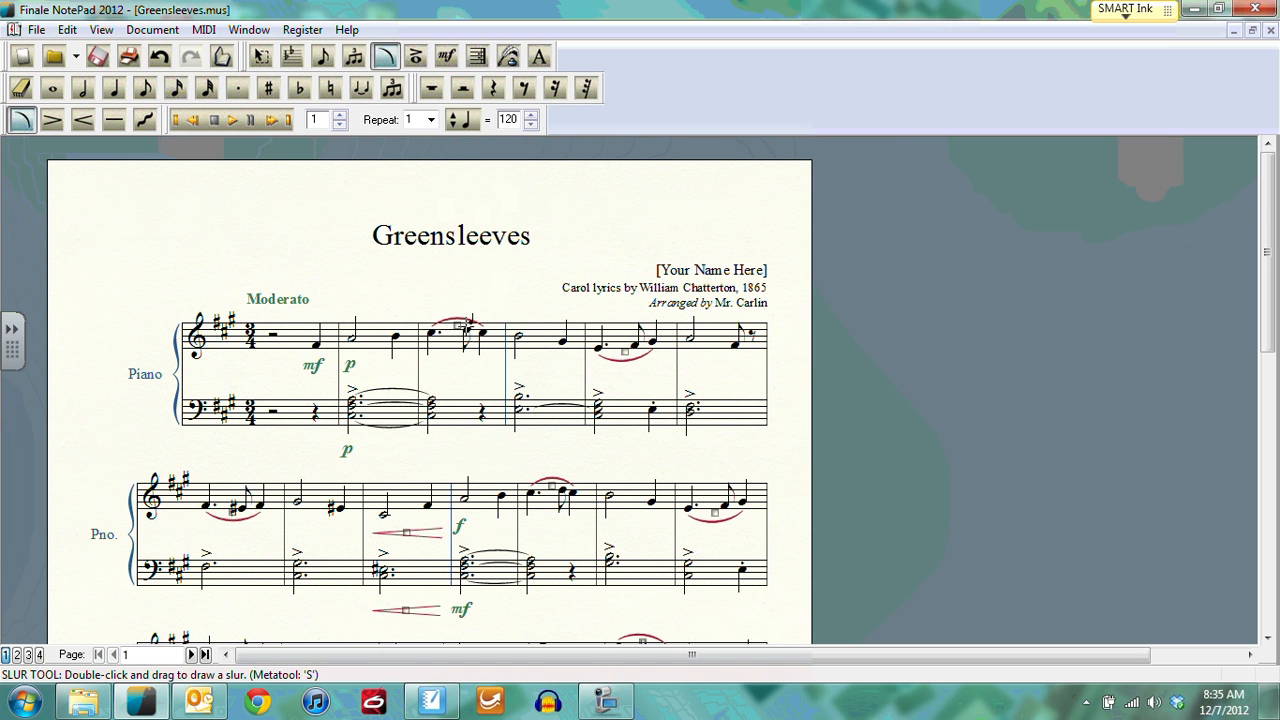
{"action": "left_click", "coordinate": [458, 324]}
{"action": "key", "text": "Delete"}
{"action": "double_click", "coordinate": [432, 332]}
Step: Try reshaping the third measure's slur by pulling its curve handles outward, and undo the reshaping
{"action": "left_click_drag", "start_coordinate": [432, 332], "coordinate": [830, 271]}
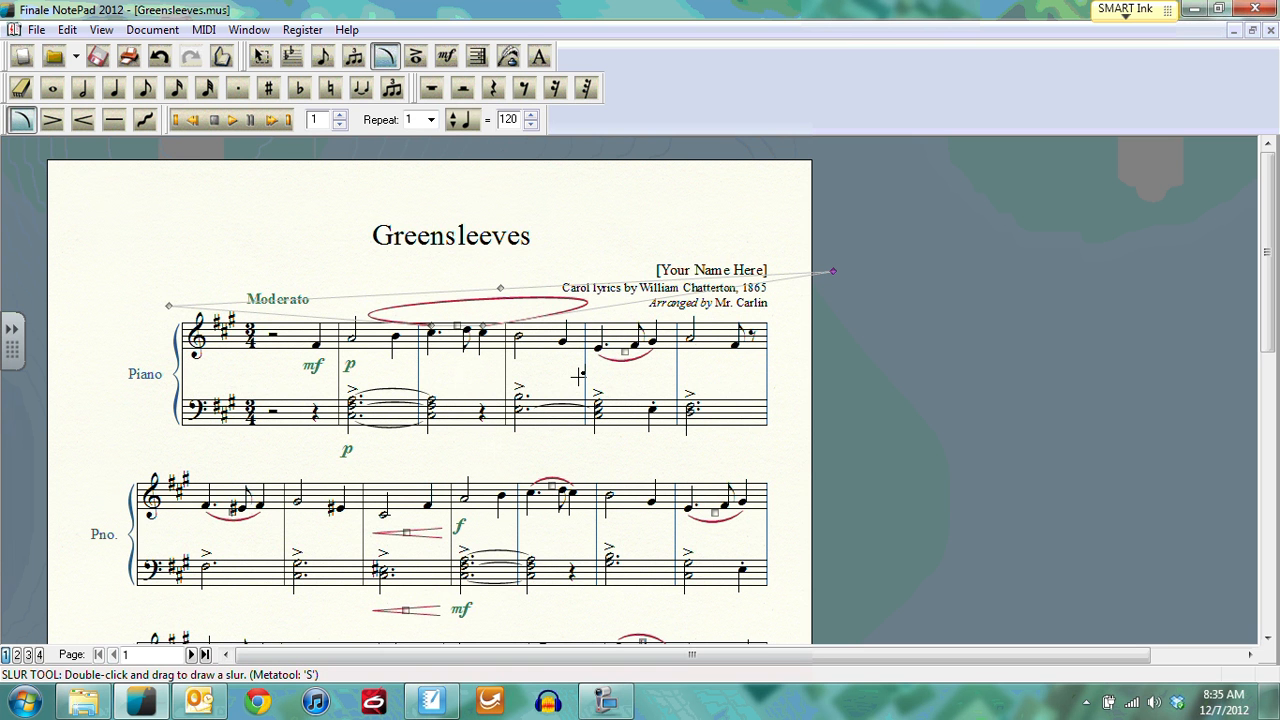
{"action": "key", "text": "ctrl+z"}
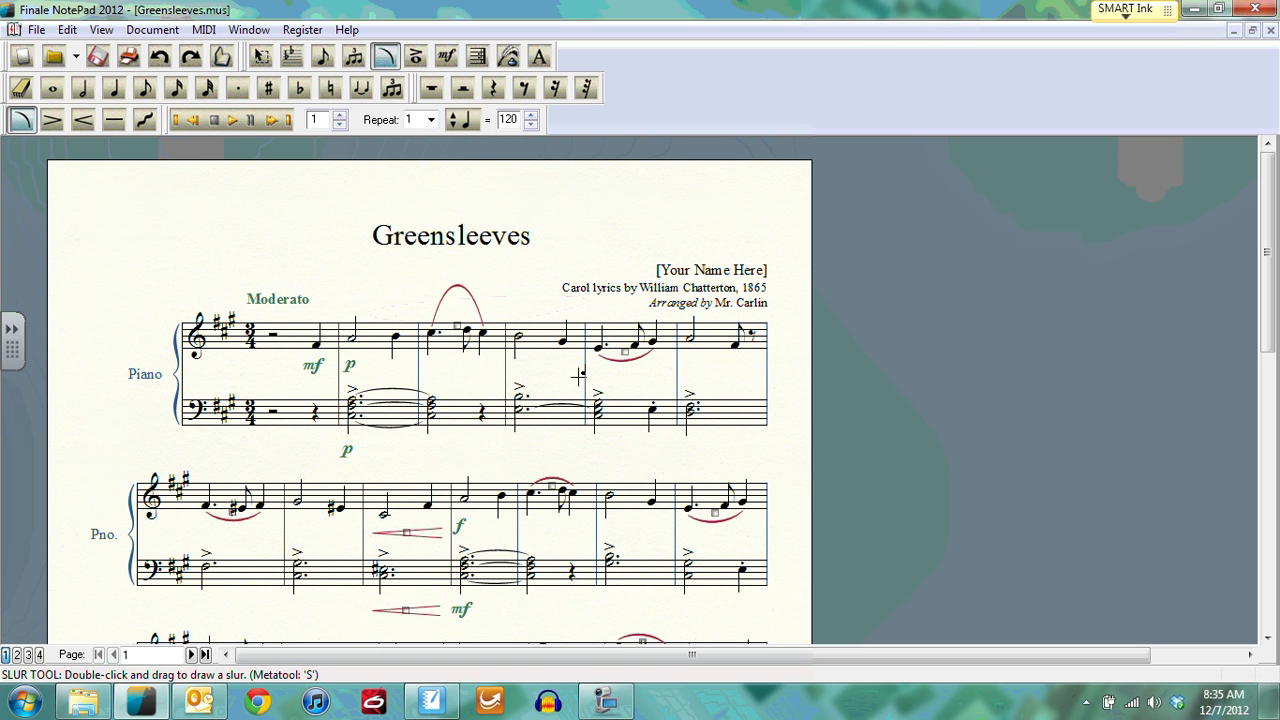
{"action": "key", "text": "ctrl+z"}
Step: Delete the crescendo hairpin before the f beneath the second system's treble staff
{"action": "scroll", "coordinate": [445, 308], "scroll_direction": "down", "scroll_amount": 5}
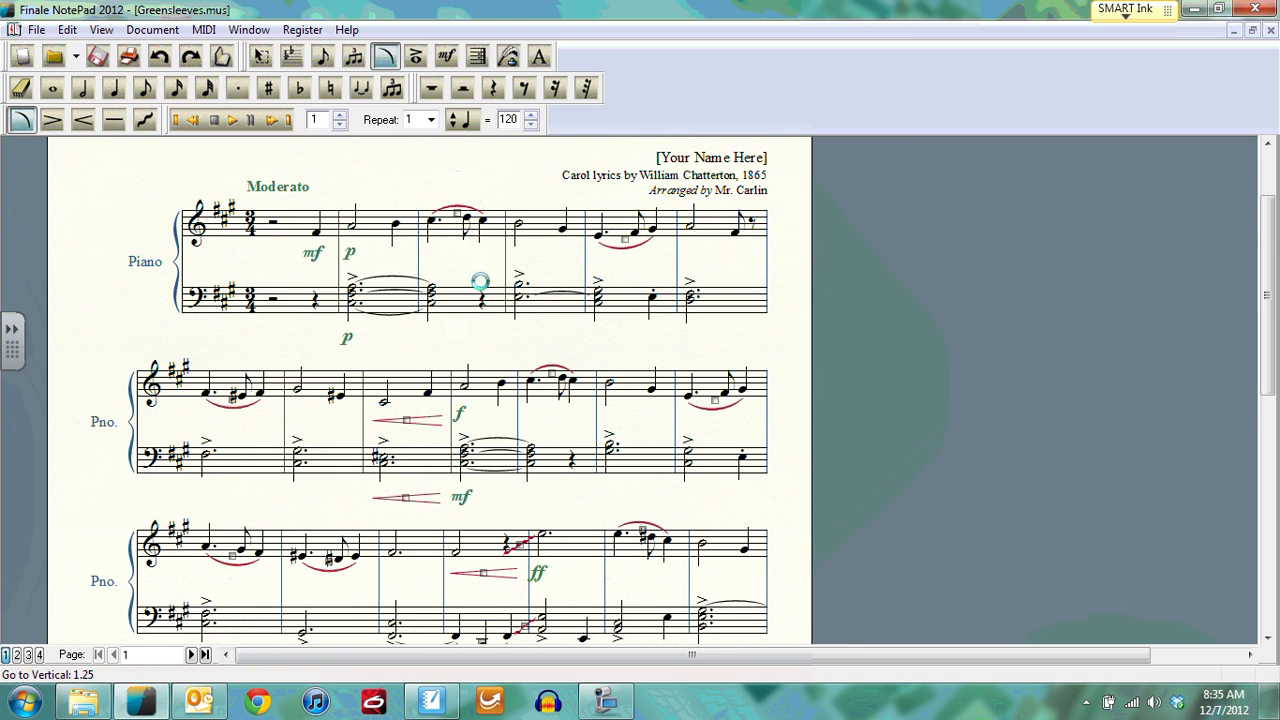
{"action": "left_click", "coordinate": [405, 330]}
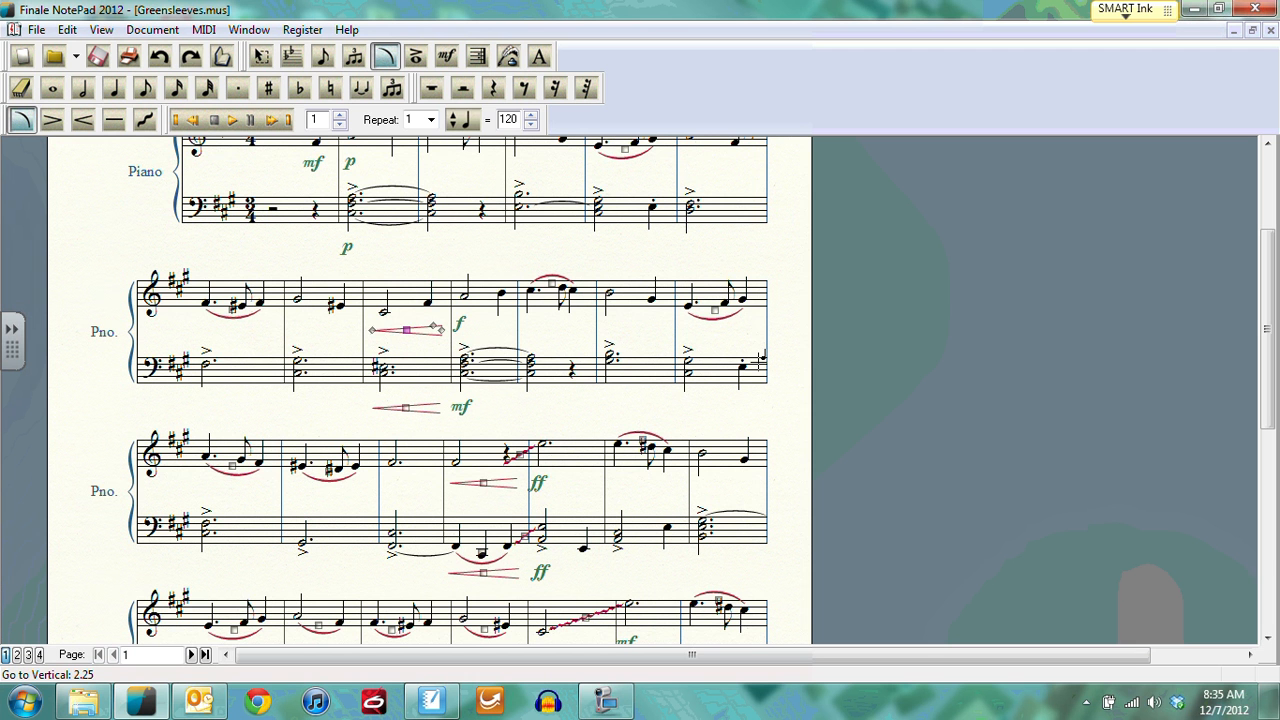
{"action": "key", "text": "Delete"}
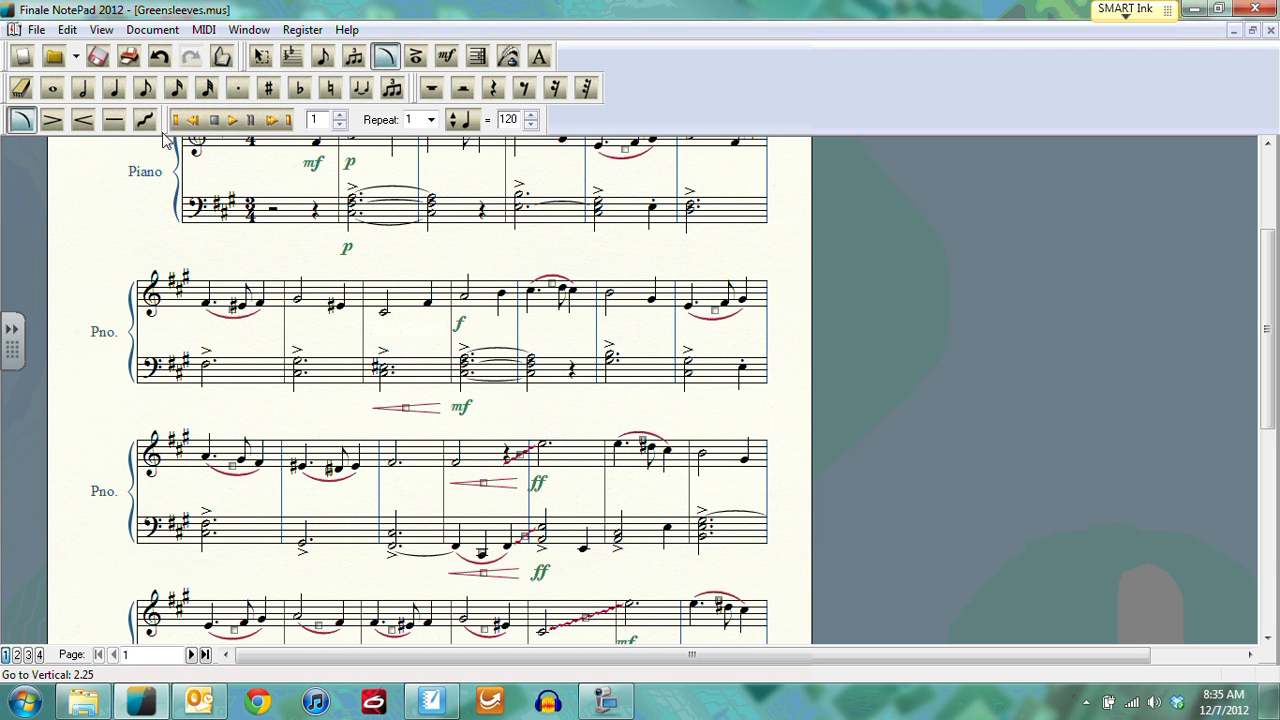
Step: Draw a crescendo hairpin beneath the third treble measure of the second system and align it with the f
{"action": "left_click", "coordinate": [83, 121]}
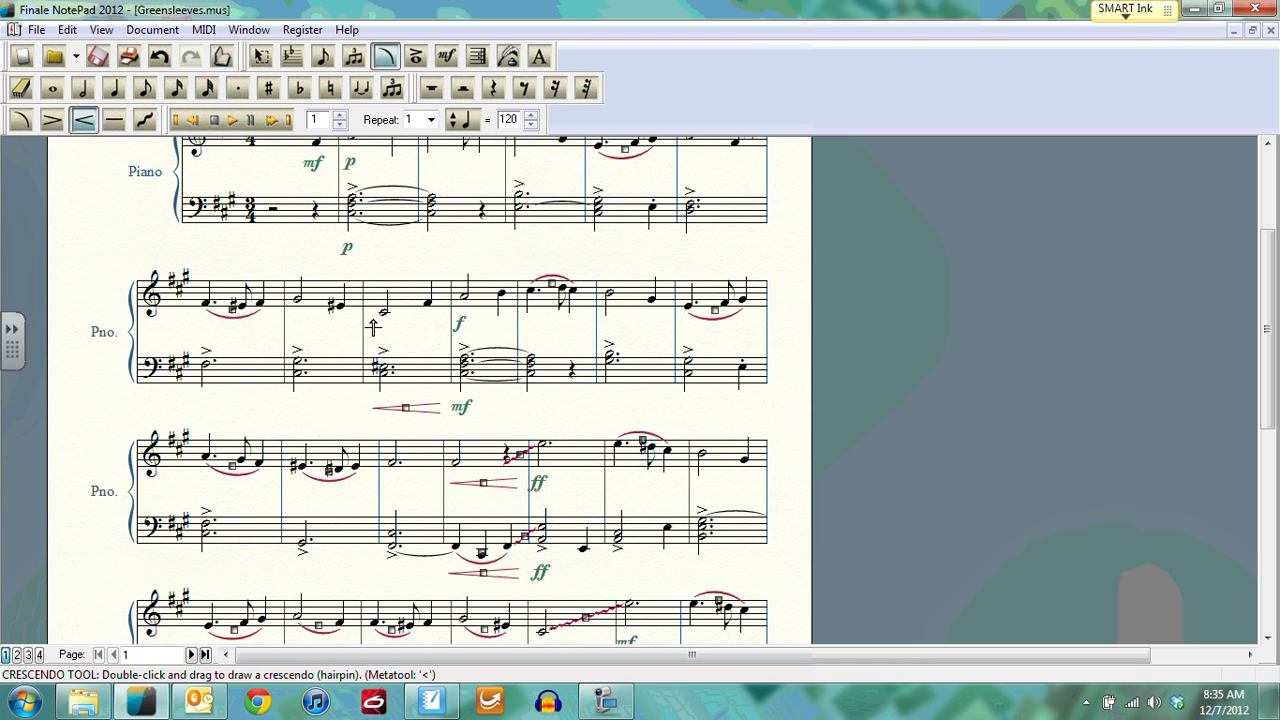
{"action": "left_click_drag", "start_coordinate": [372, 328], "coordinate": [444, 326]}
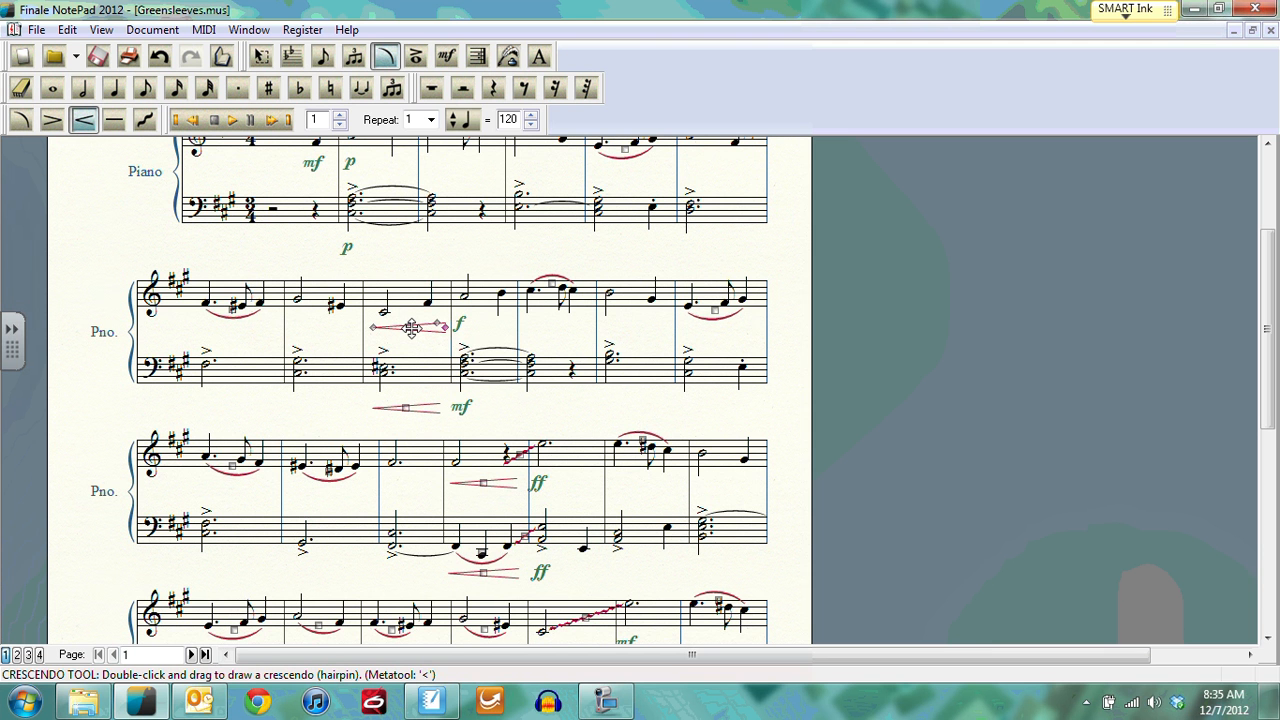
{"action": "left_click", "coordinate": [411, 328]}
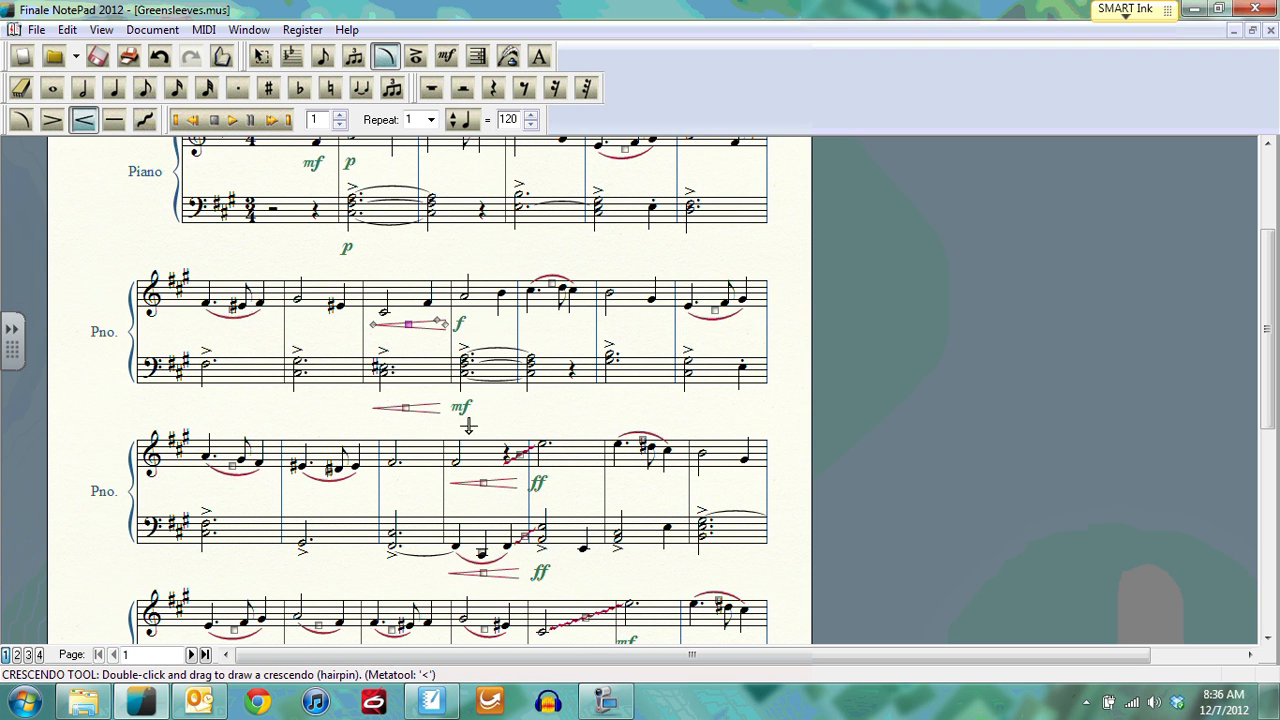
Step: Try a decrescendo hairpin beneath the fifth treble measure of the second system, and undo it
{"action": "left_click", "coordinate": [52, 119]}
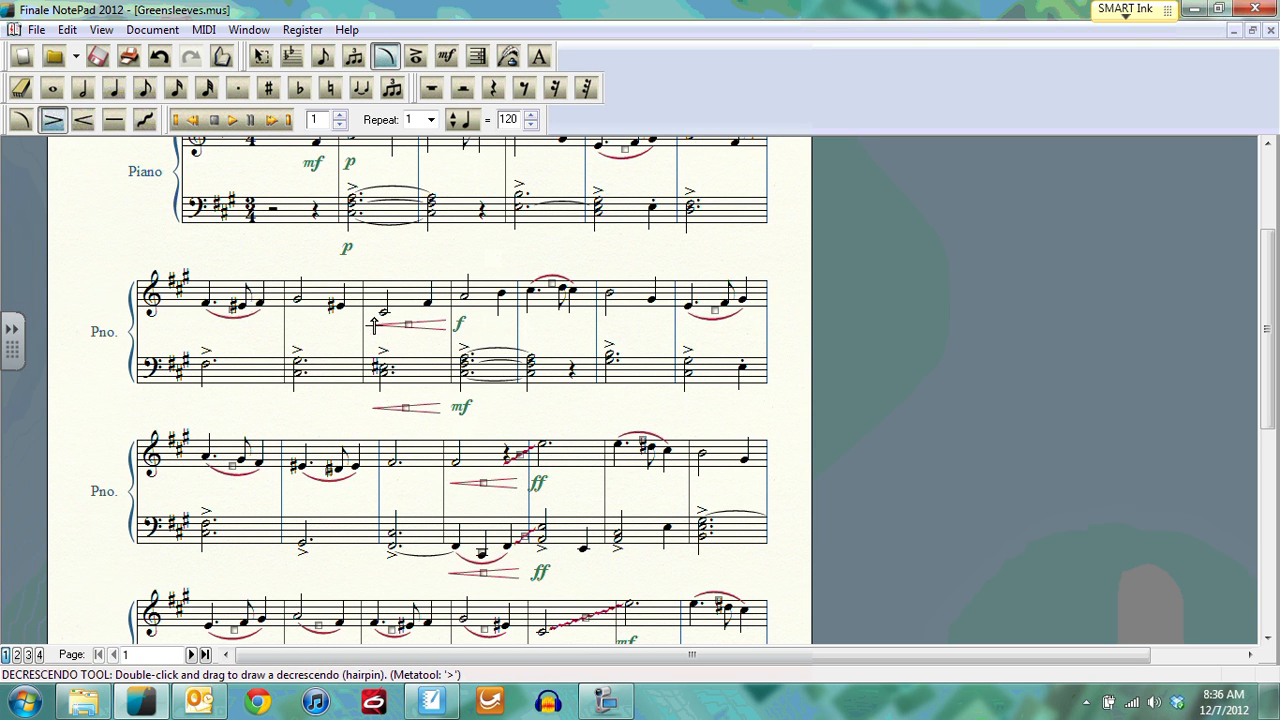
{"action": "mouse_move", "coordinate": [529, 324]}
{"action": "left_mouse_down"}
{"action": "mouse_move", "coordinate": [740, 330]}
{"action": "mouse_move", "coordinate": [575, 332]}
{"action": "left_mouse_up"}
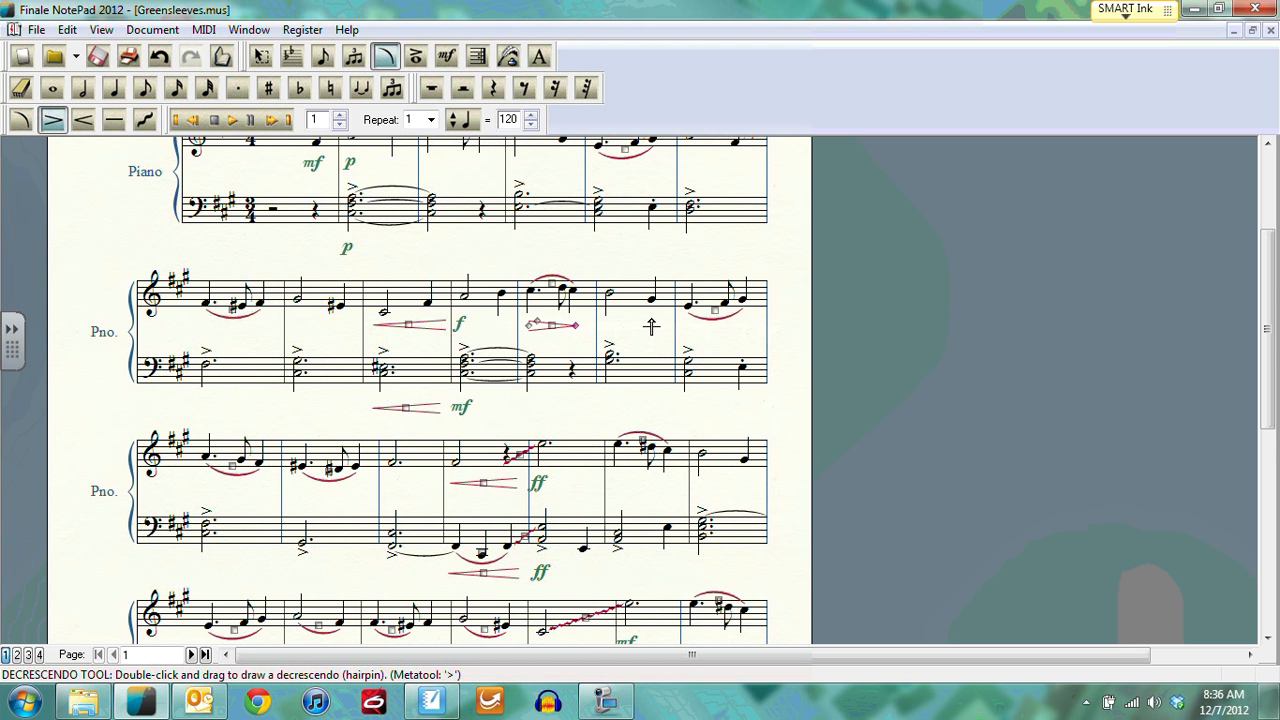
{"action": "key", "text": "ctrl+z"}
Step: Delete the glissando leading into the third system's fifth treble measure and activate the Glissando tool
{"action": "scroll", "coordinate": [650, 320], "scroll_direction": "down", "scroll_amount": 5}
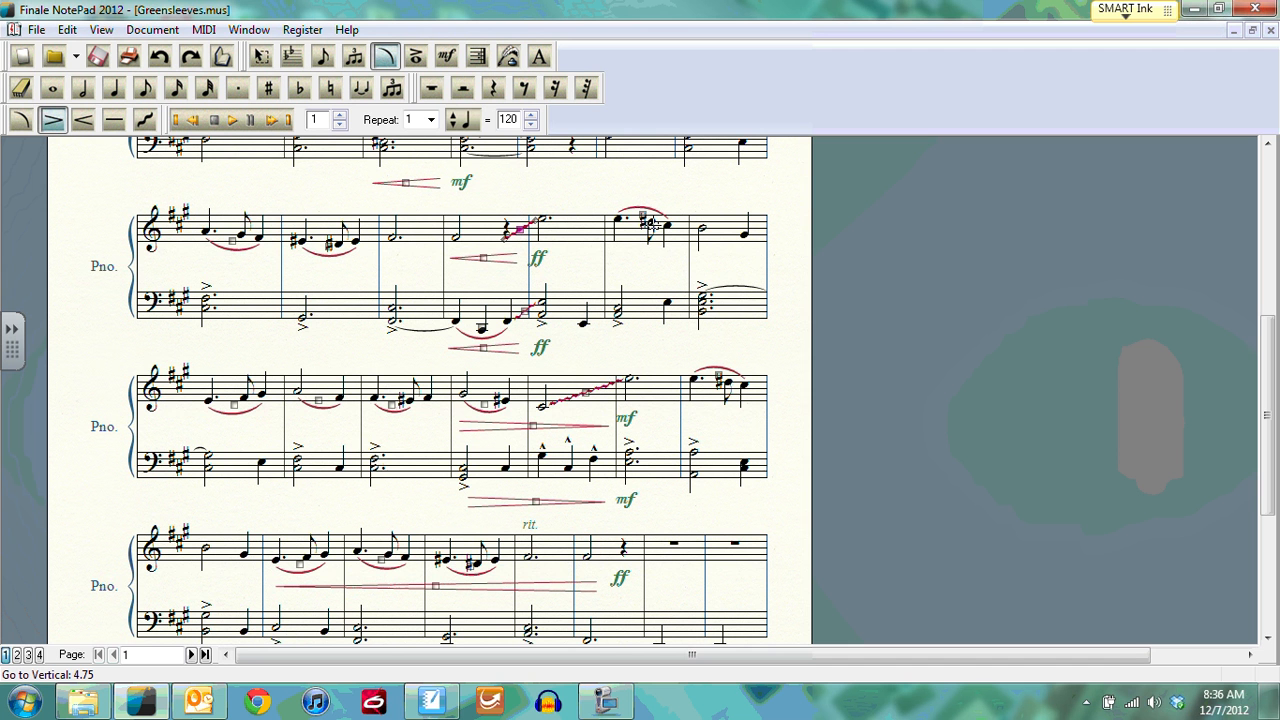
{"action": "key", "text": "Delete"}
{"action": "left_click", "coordinate": [145, 119]}
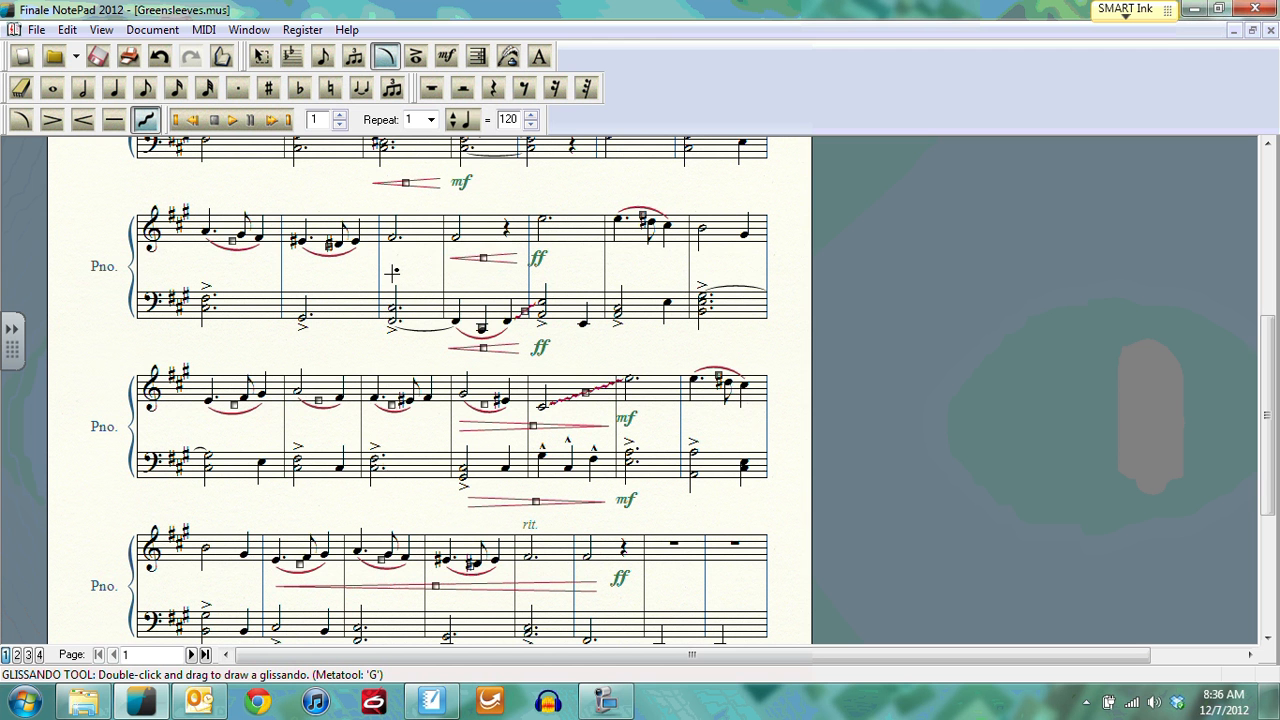
Step: Try a glissando from the third system's third-measure bass chord up to the fifth-measure treble note, and undo it
{"action": "double_click", "coordinate": [394, 306]}
{"action": "mouse_move", "coordinate": [394, 306]}
{"action": "left_mouse_down"}
{"action": "mouse_move", "coordinate": [428, 266]}
{"action": "mouse_move", "coordinate": [541, 217]}
{"action": "left_mouse_up"}
{"action": "key", "text": "ctrl+z"}
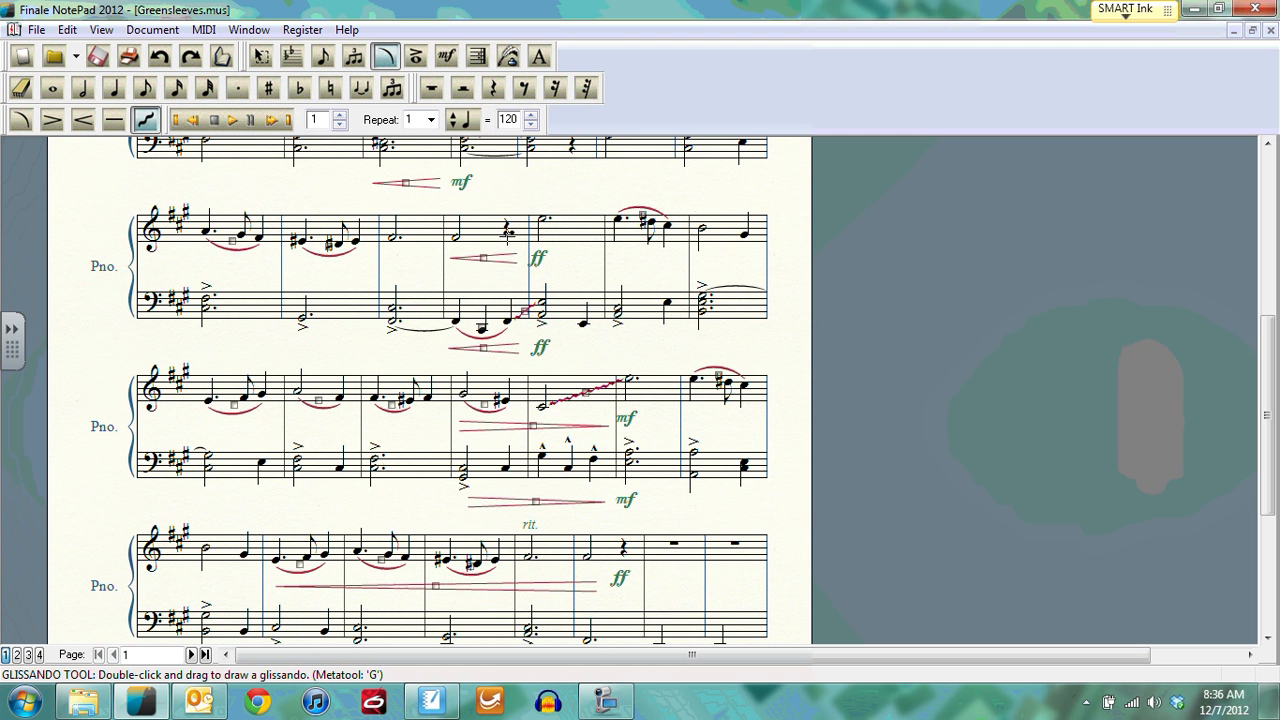
Step: Draw a glissando in the third system's treble staff from the fourth measure's quarter rest to the fifth measure's high note
{"action": "double_click", "coordinate": [507, 234]}
{"action": "mouse_move", "coordinate": [507, 234]}
{"action": "left_mouse_down"}
{"action": "mouse_move", "coordinate": [541, 217]}
{"action": "mouse_move", "coordinate": [505, 239]}
{"action": "left_mouse_up"}
{"action": "double_click", "coordinate": [543, 217]}
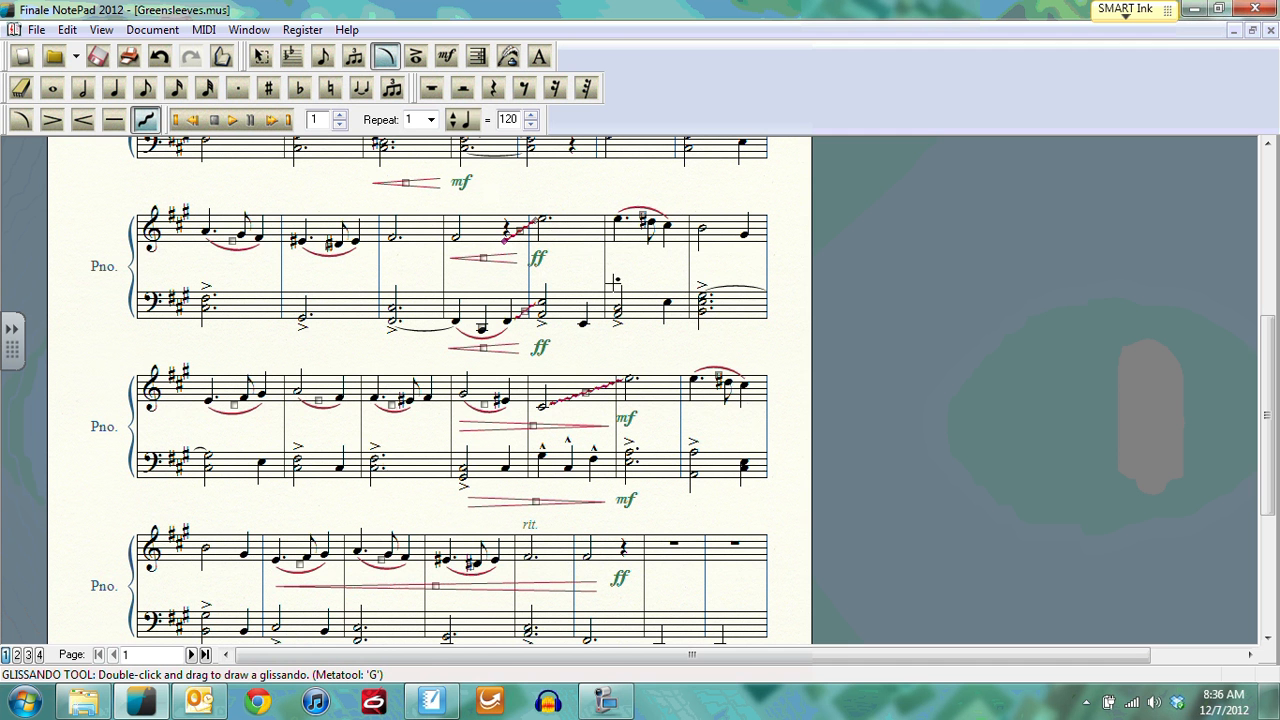
{"action": "left_click", "coordinate": [56, 120]}
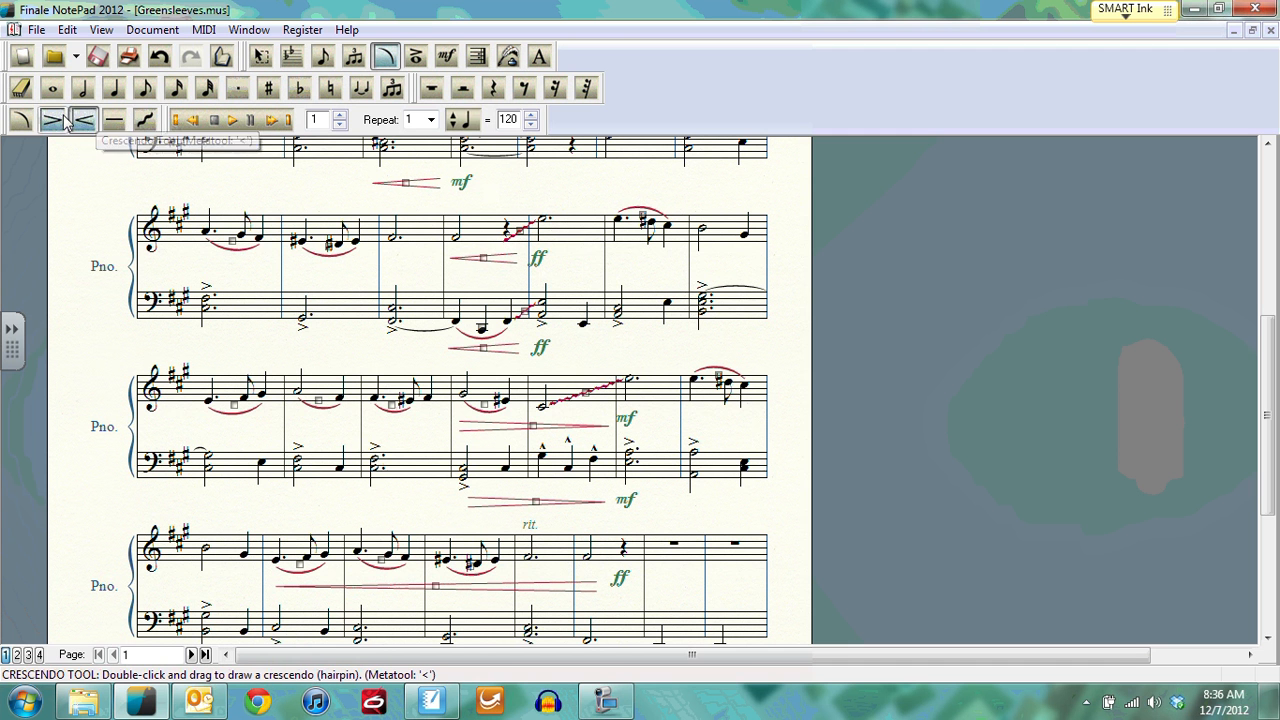
{"action": "left_click", "coordinate": [20, 120]}
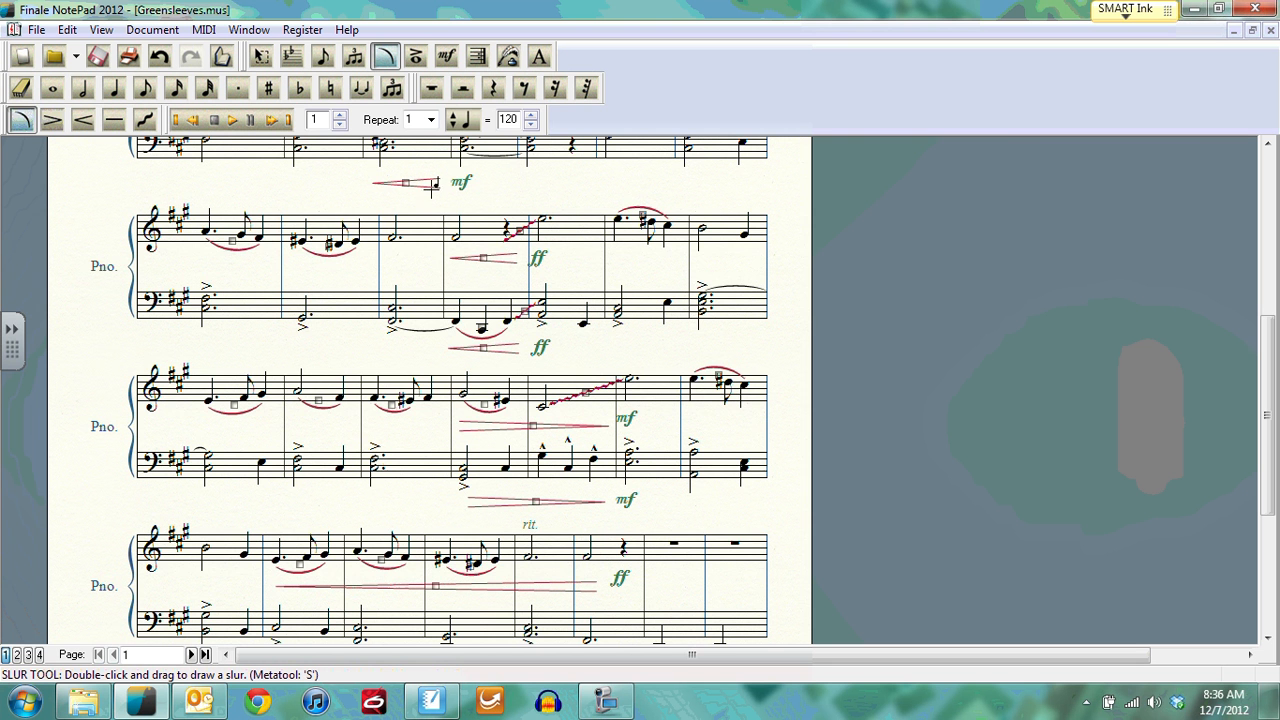
{"action": "scroll", "coordinate": [425, 210], "scroll_direction": "up", "scroll_amount": 3}
{"action": "scroll", "coordinate": [422, 216], "scroll_direction": "down", "scroll_amount": 3}
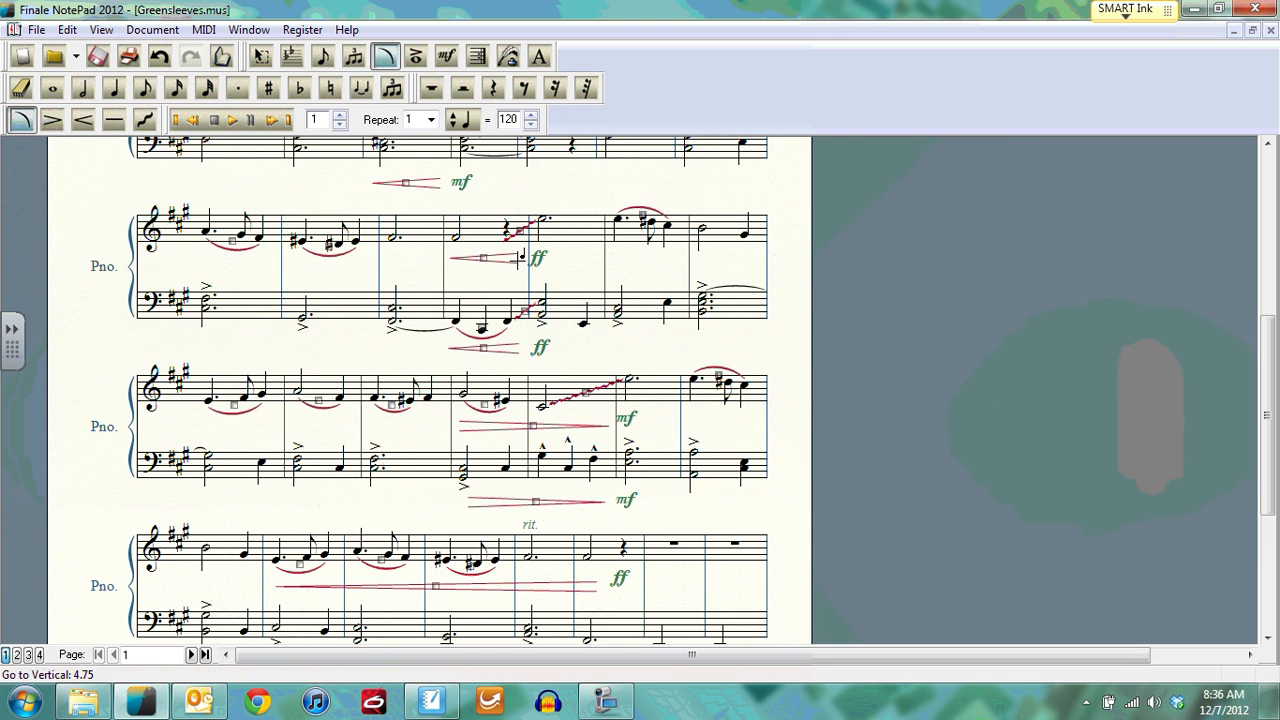